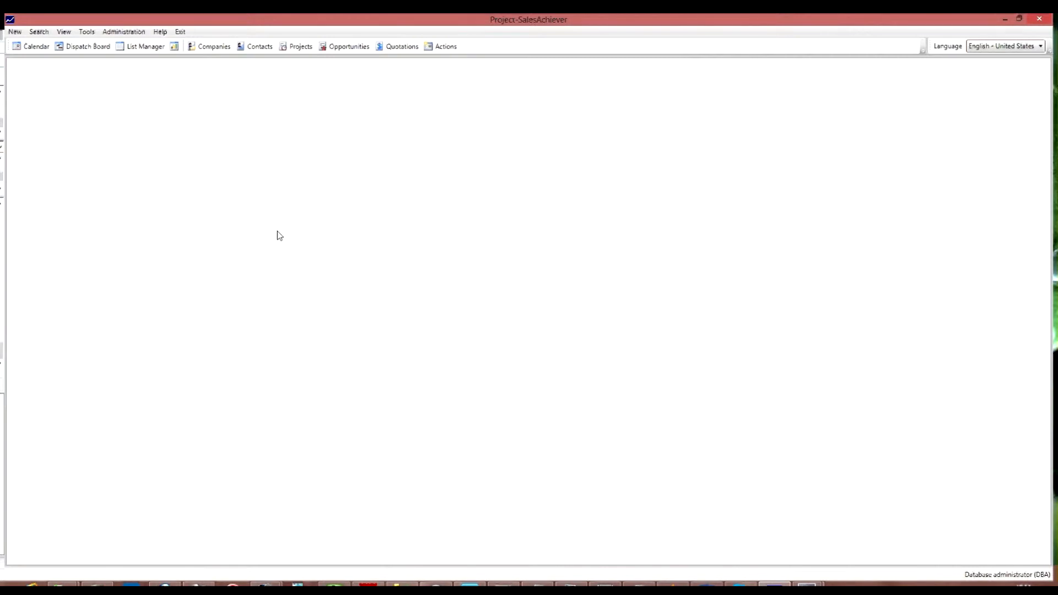
Step: Open the Dispatch Board and switch its work order list to Over Due Work Orders
left_click(96, 51)
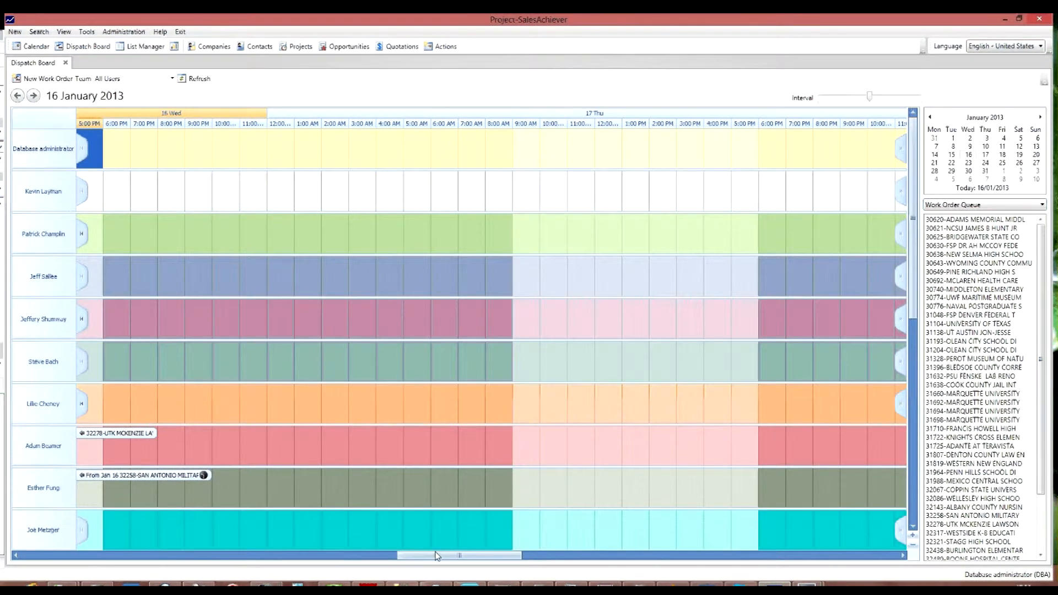
left_click_drag(437, 555, 373, 562)
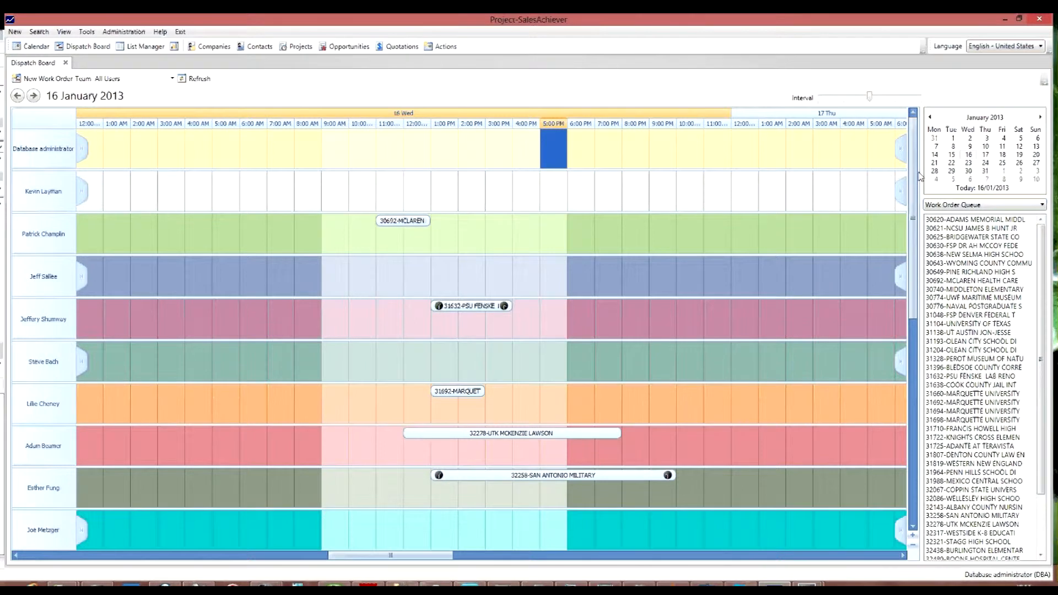
left_click(986, 205)
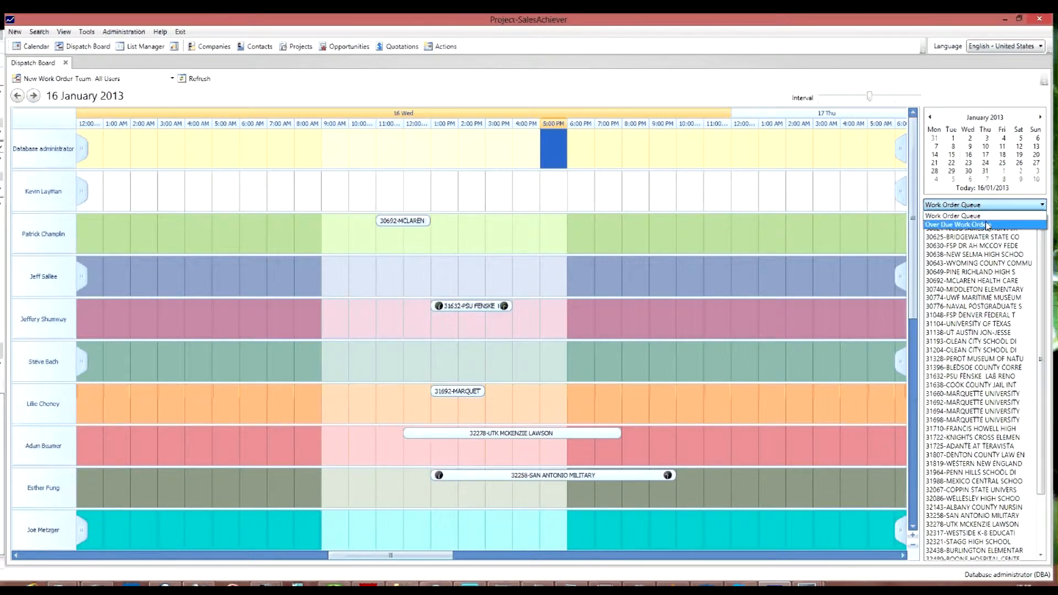
left_click(986, 224)
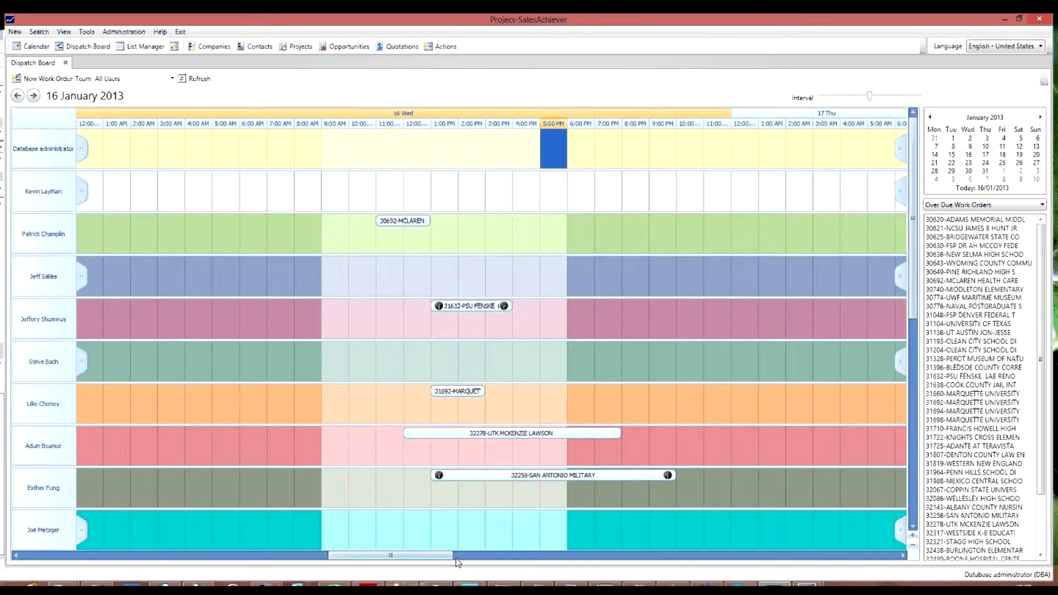
Step: Schedule the overdue Cook County Jail work order in the board's fourth row, starting at 11:00 AM on 16 January
mouse_move(422, 557)
left_mouse_down()
mouse_move(379, 564)
mouse_move(440, 563)
left_mouse_up()
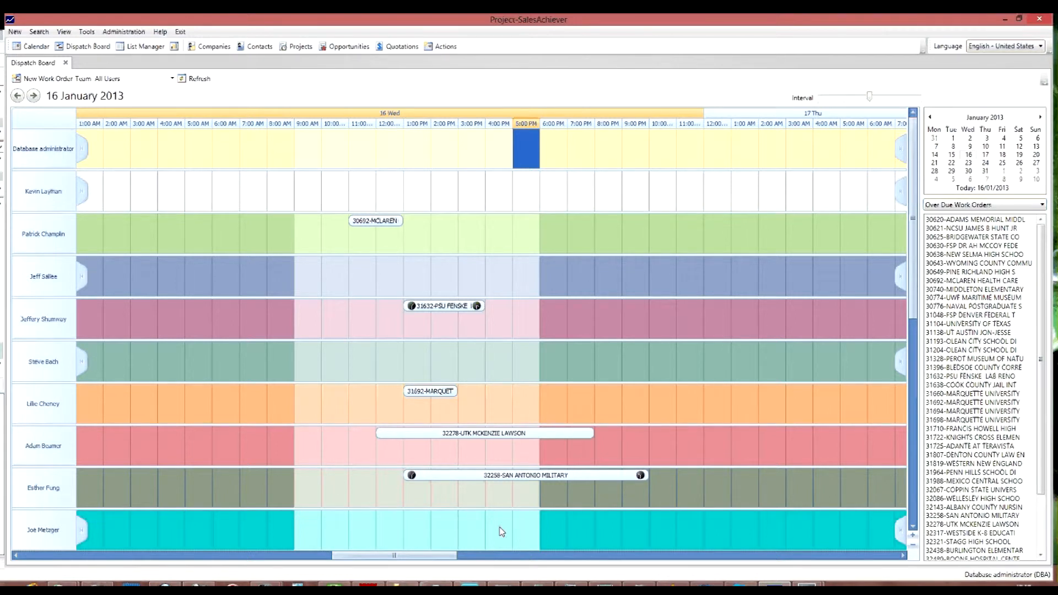
left_click(975, 386)
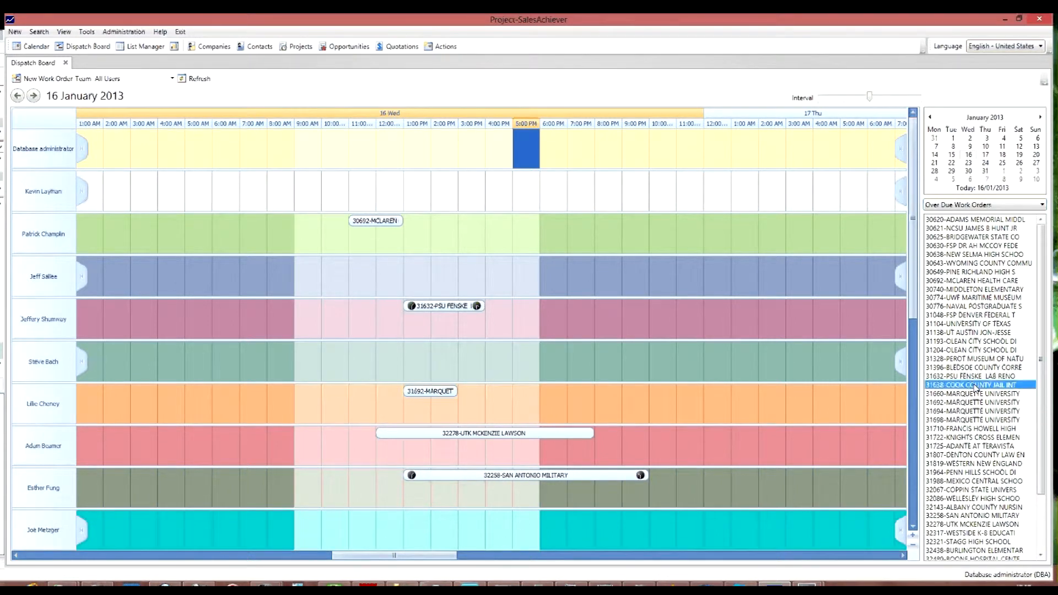
left_click_drag(975, 386, 364, 269)
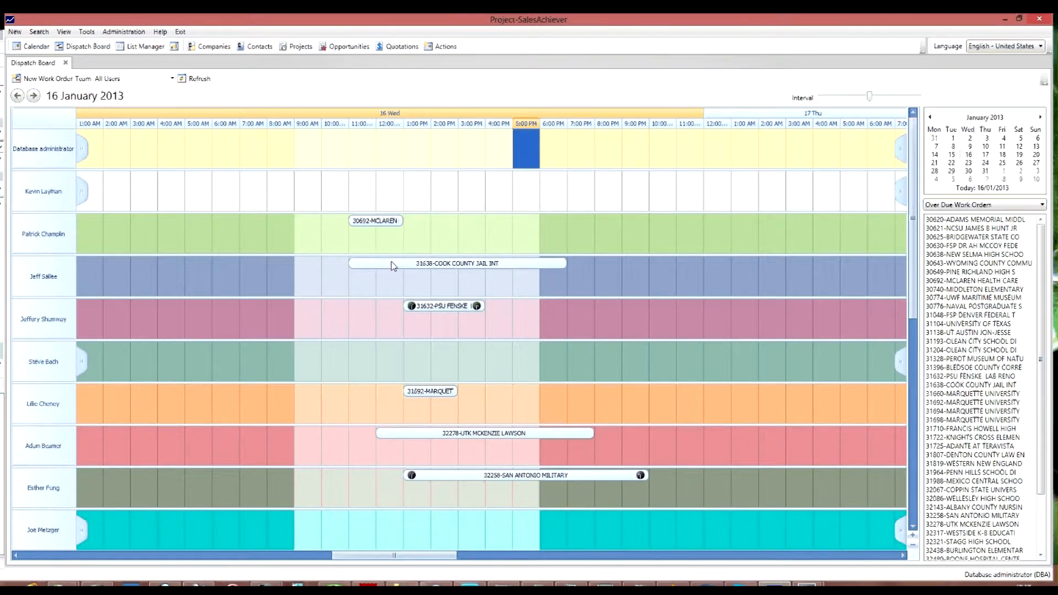
Step: Open the scheduled Cook County Jail work order, review its description, number, duration and type, and close it without saving
left_click(393, 267)
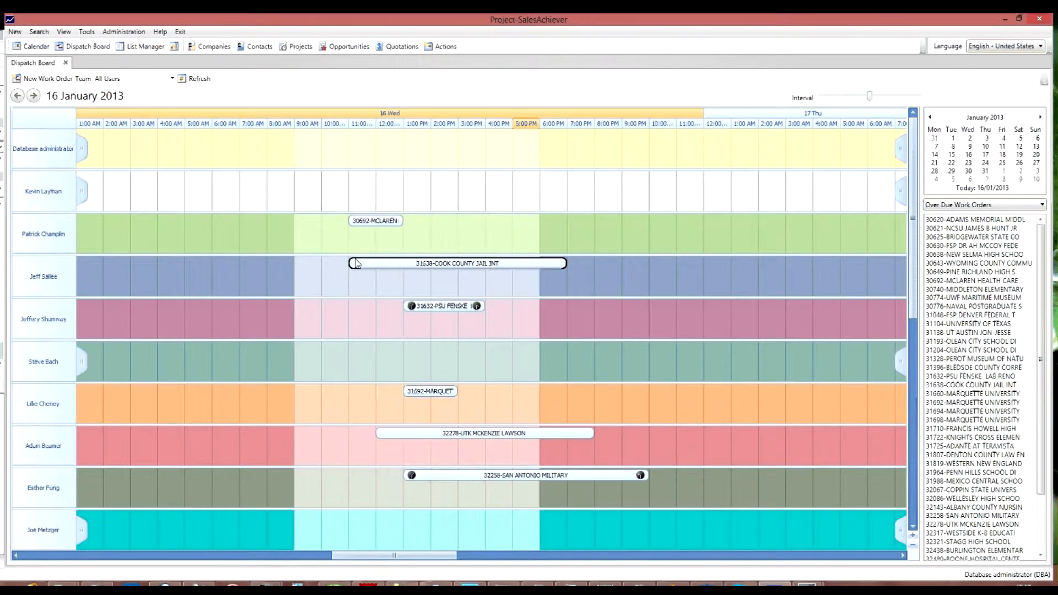
double_click(522, 266)
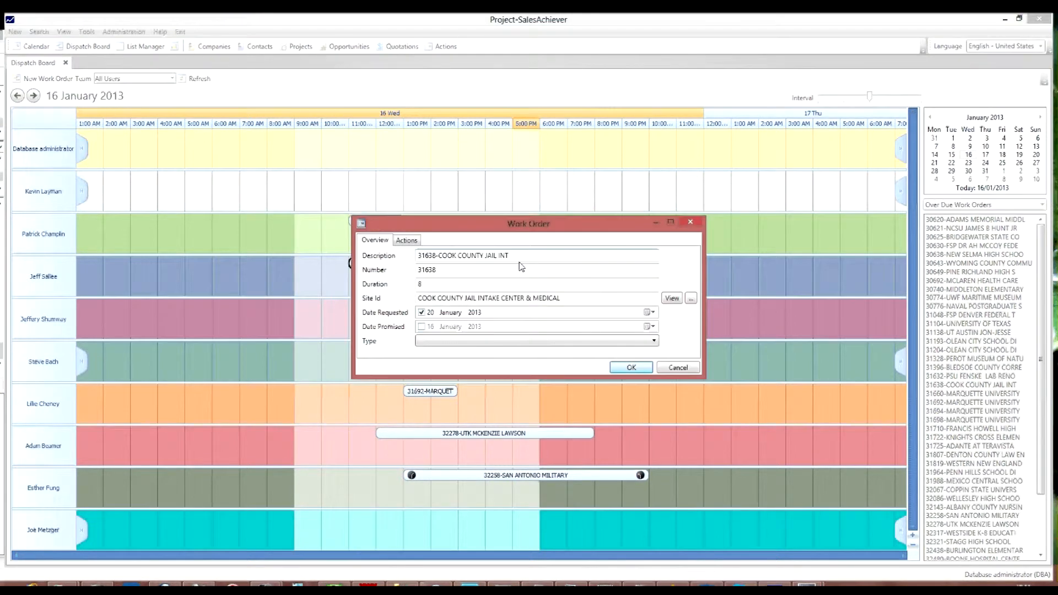
left_click_drag(511, 230, 567, 251)
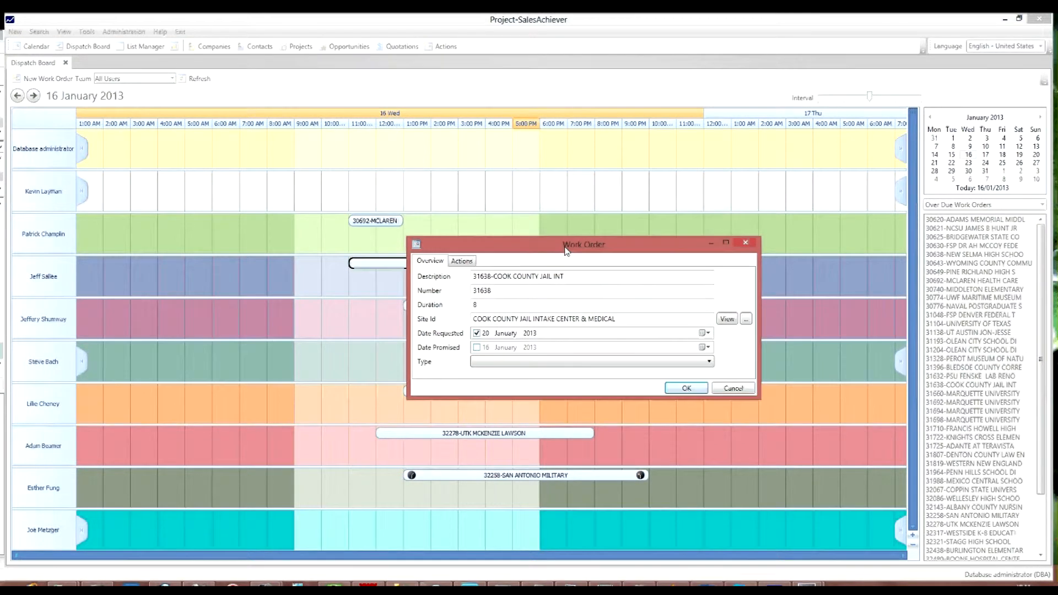
left_click(502, 305)
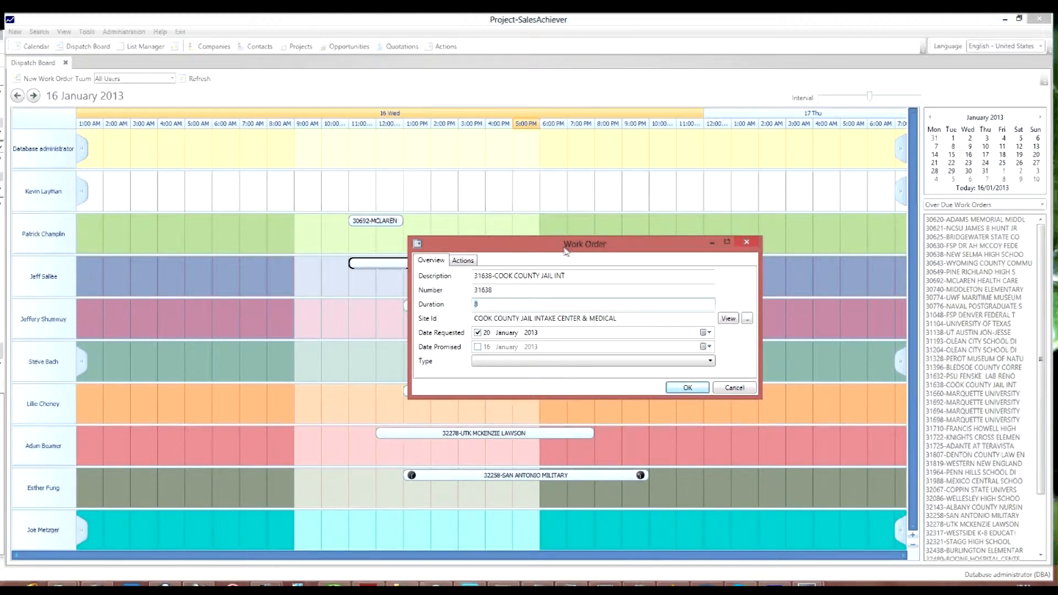
left_click_drag(517, 253, 512, 297)
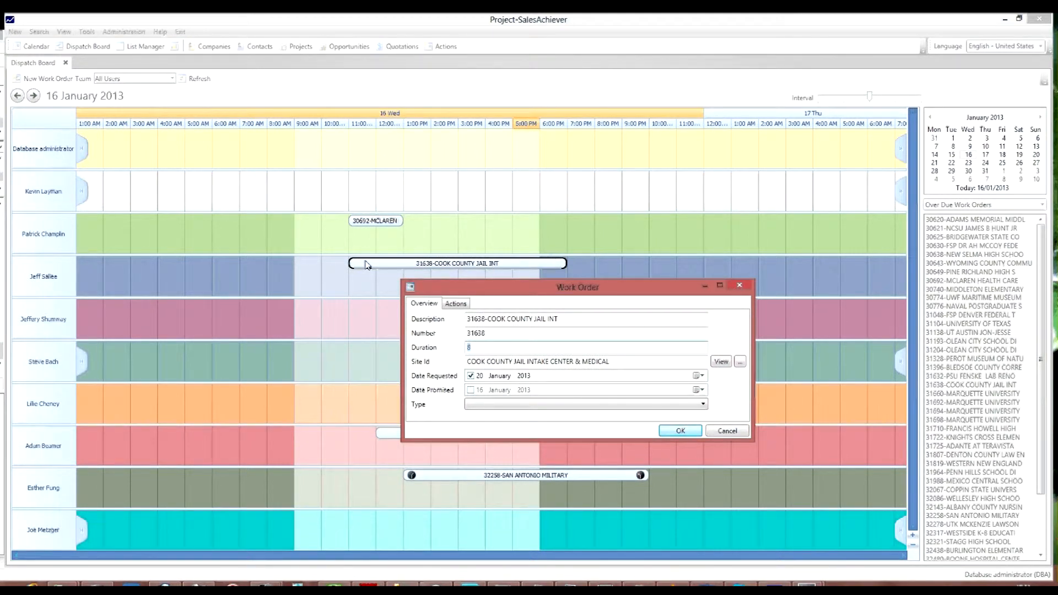
left_click_drag(544, 287, 539, 197)
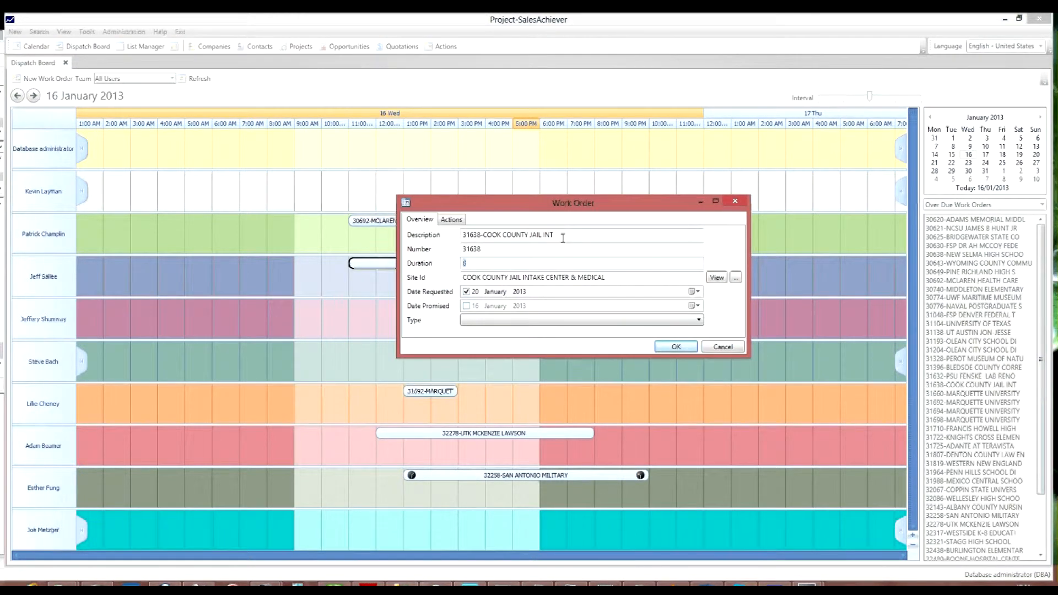
left_click(520, 235)
left_click(520, 249)
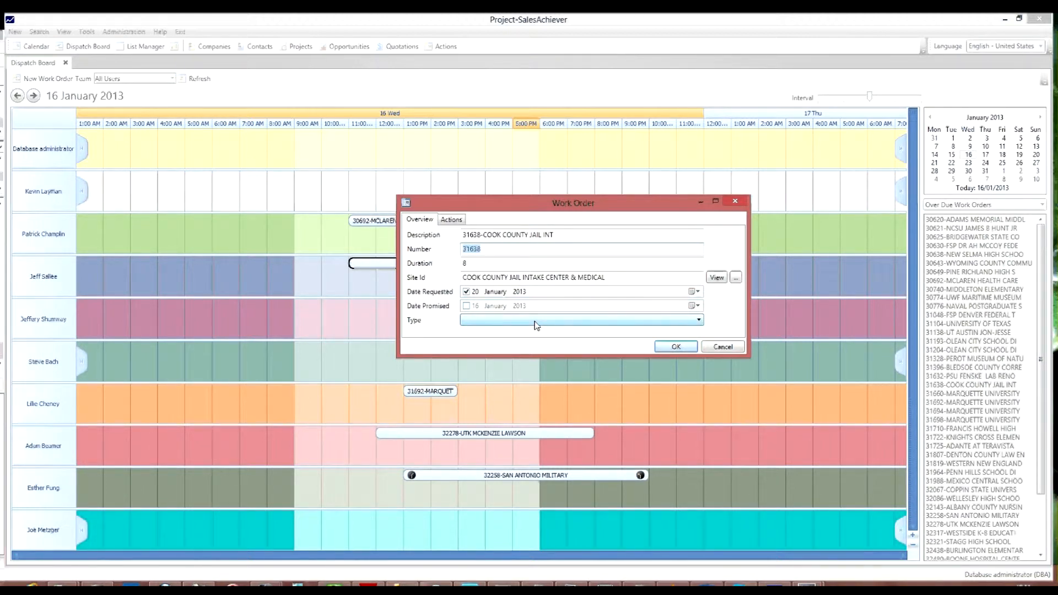
left_click(722, 347)
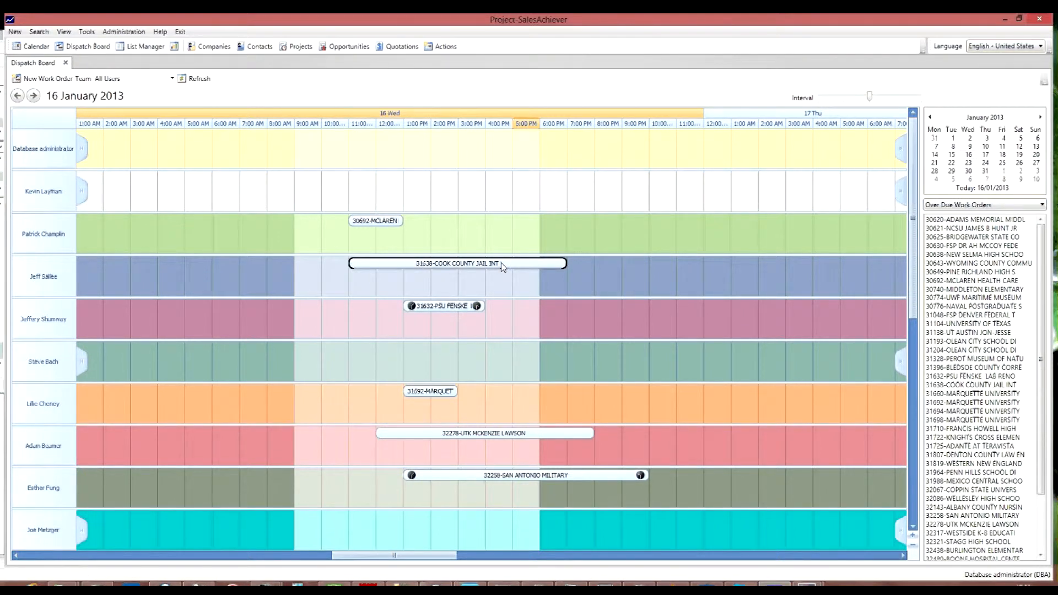
Step: Resize the Cook County Jail booking to 14 hours and move it to the second row, starting at 10:00 AM on 16 January
left_click_drag(545, 261, 457, 264)
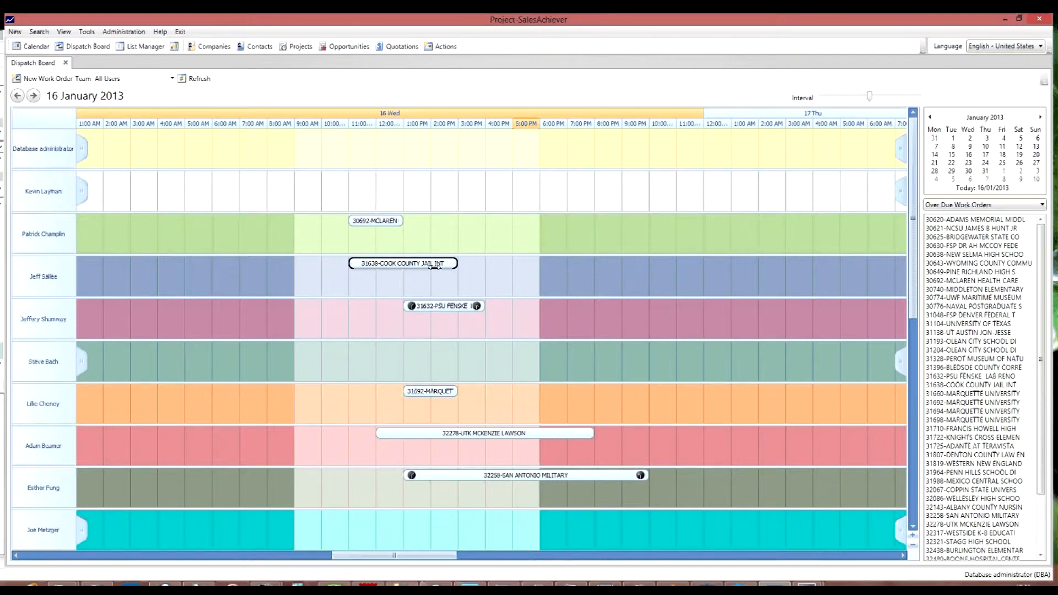
left_click(456, 265)
left_click(456, 266)
left_click_drag(456, 264, 729, 265)
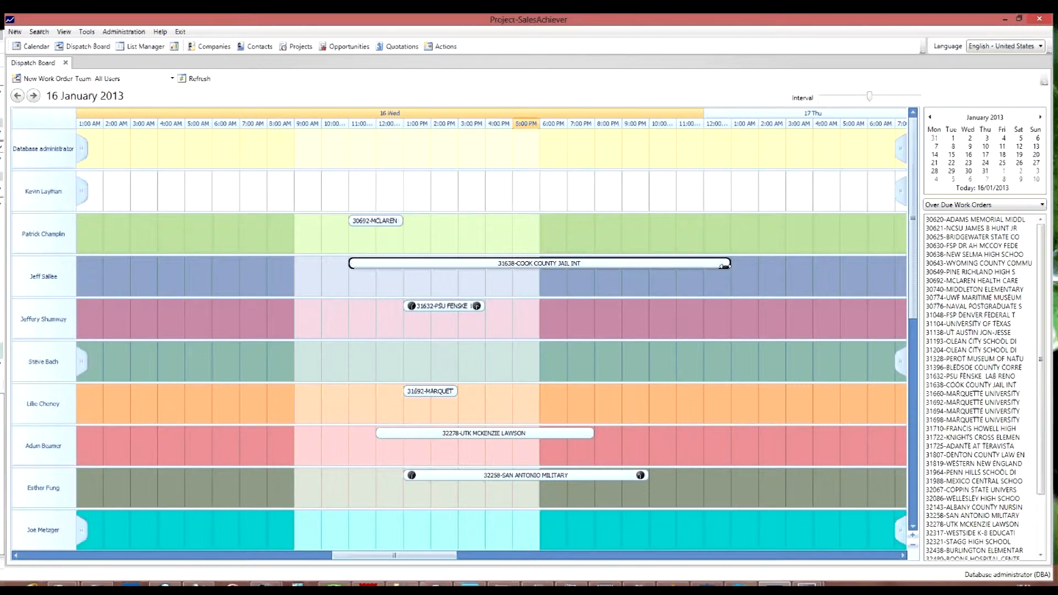
left_click(609, 266)
left_click_drag(607, 264, 533, 185)
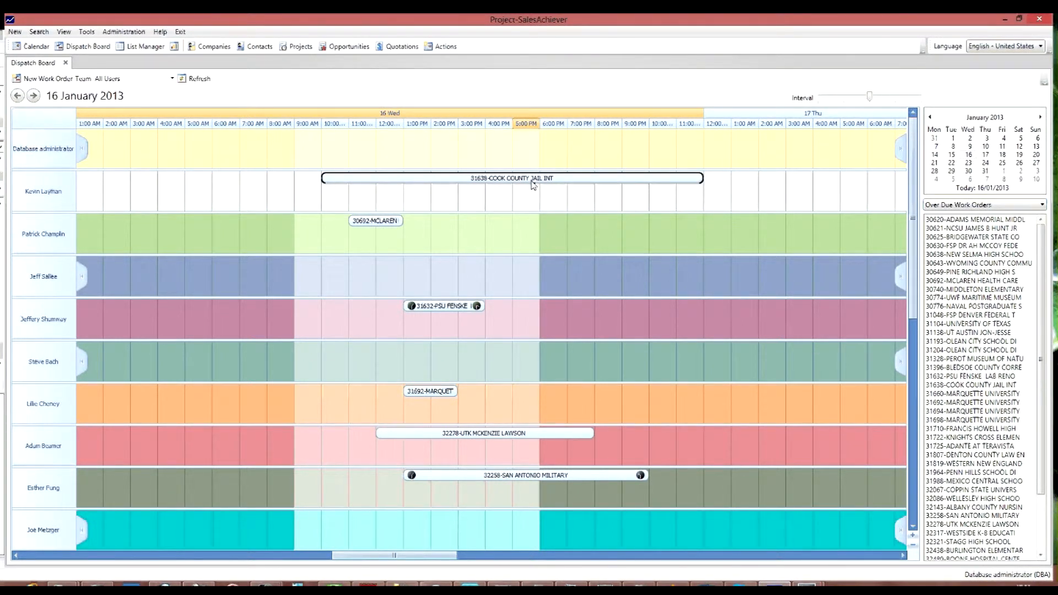
Step: On the Emergency Repairs Team board, schedule the UT Austin order at 11:00 AM in the fifth row and Bledsoe County at 3:00 PM in the seventh
left_click(172, 78)
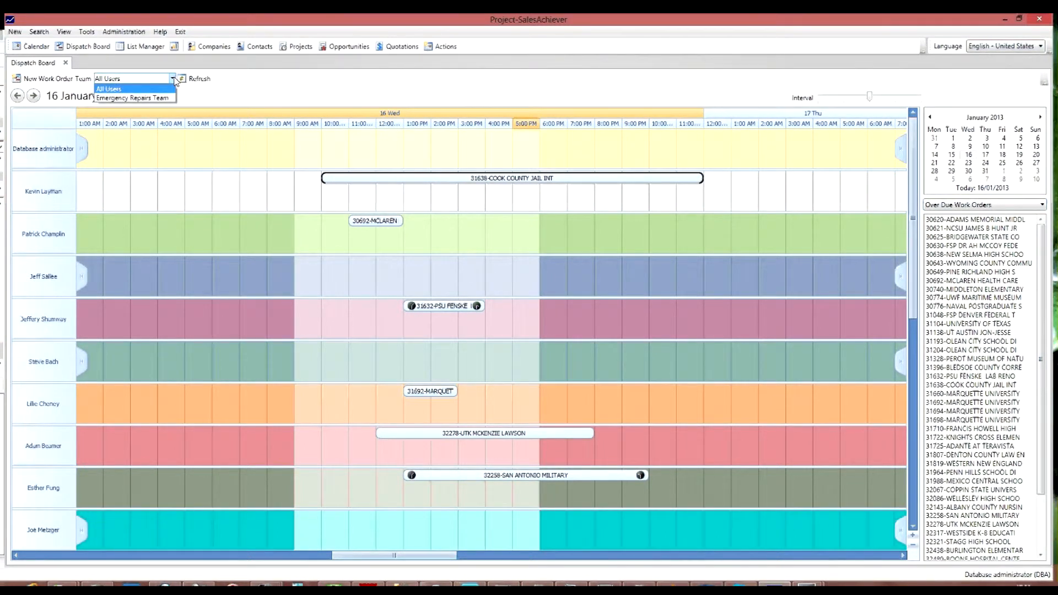
left_click(145, 98)
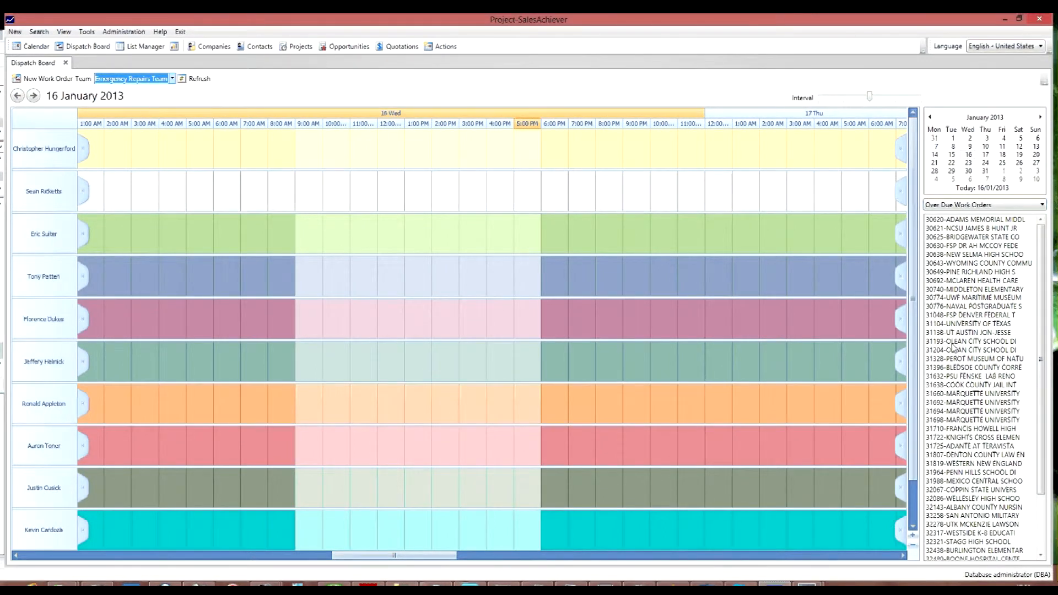
left_click(953, 333)
left_click_drag(953, 340, 374, 318)
left_click_drag(978, 369, 418, 378)
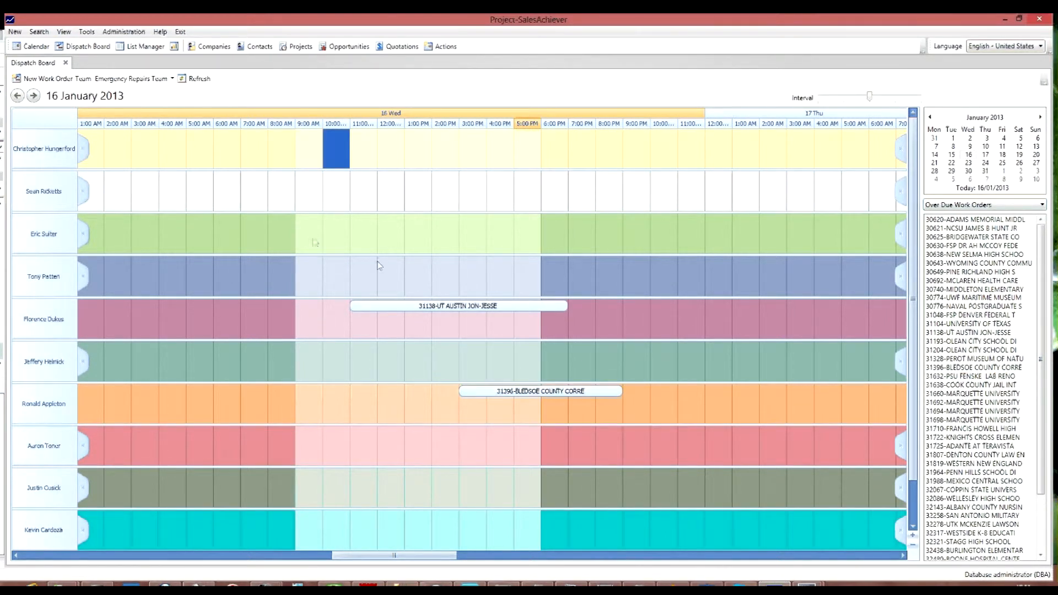
Step: Switch the dispatch board's team filter back to All Users
left_click(173, 79)
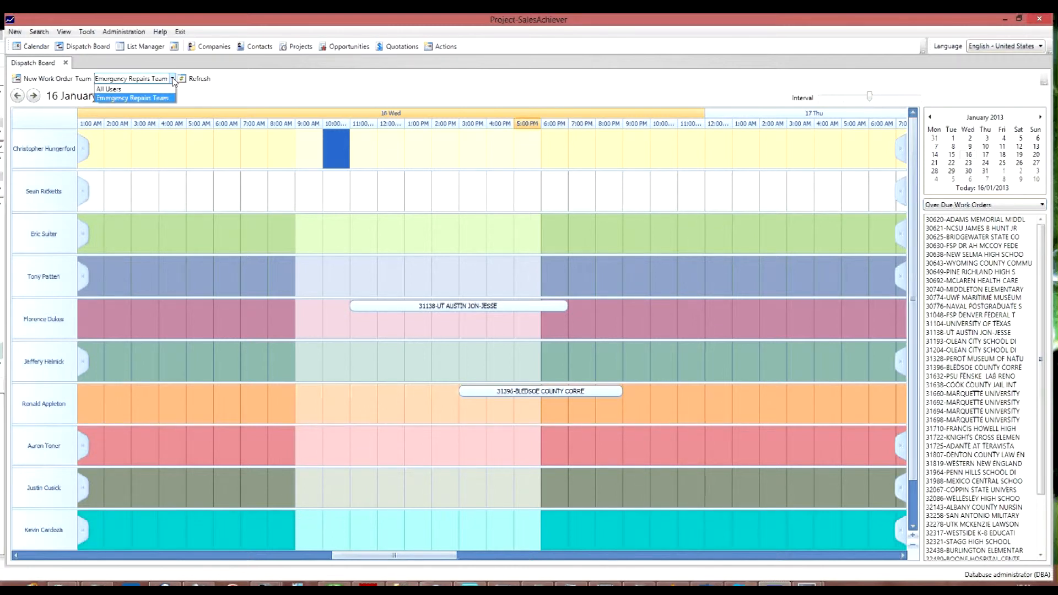
left_click(259, 90)
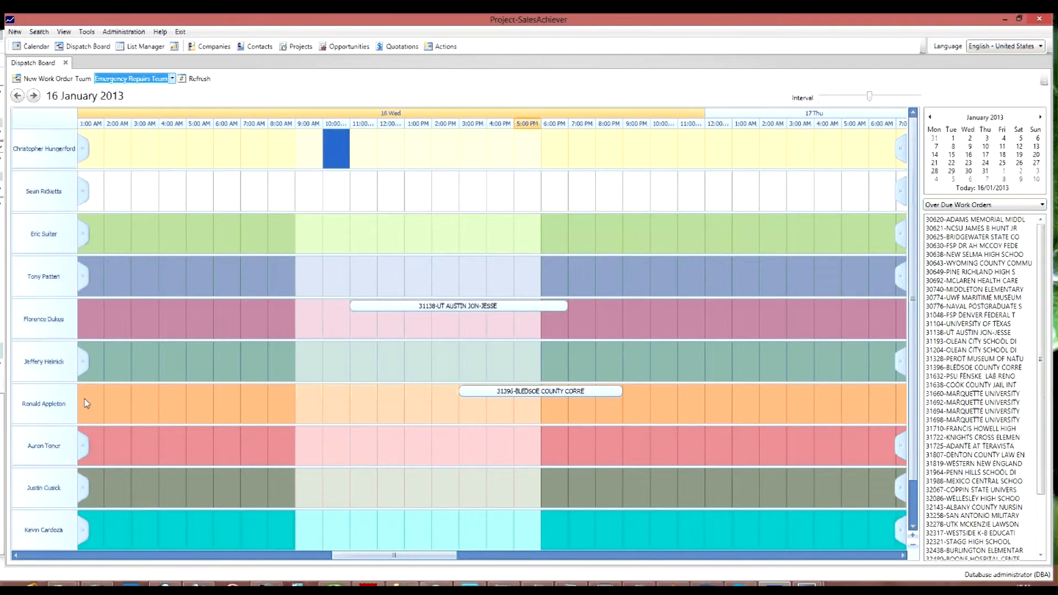
left_click(132, 78)
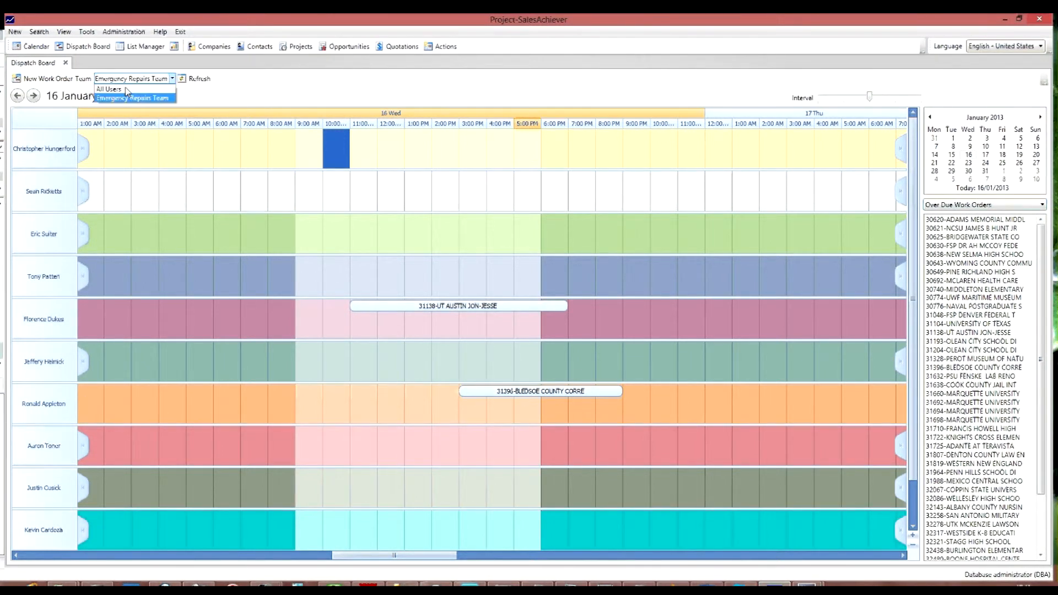
left_click(110, 89)
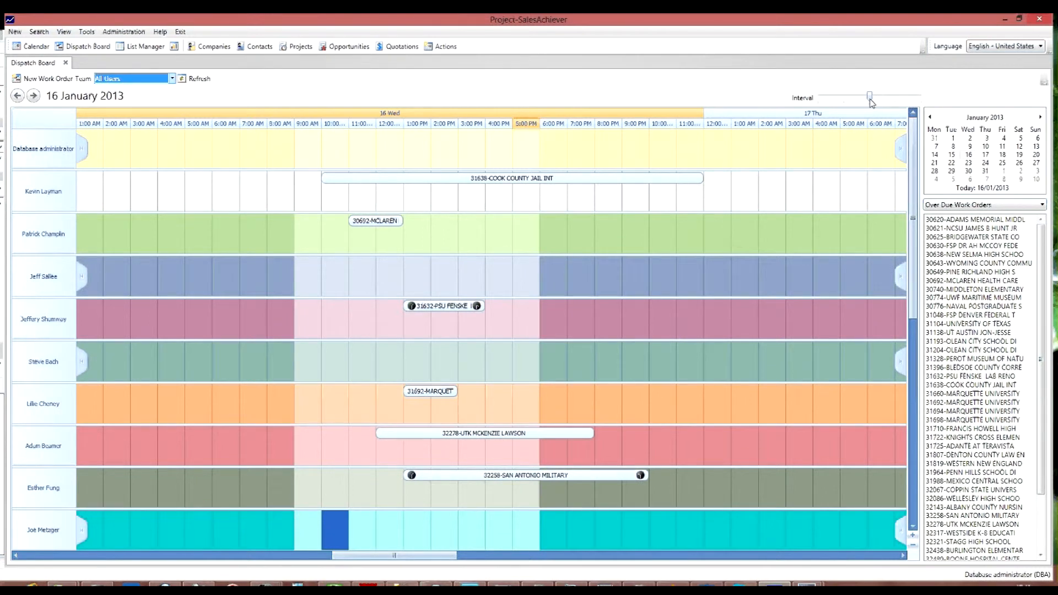
Step: Set the timeline interval to 15 minutes, then widen it stepwise through 30 minutes, one hour and two hours to four hours
left_click_drag(869, 97, 819, 98)
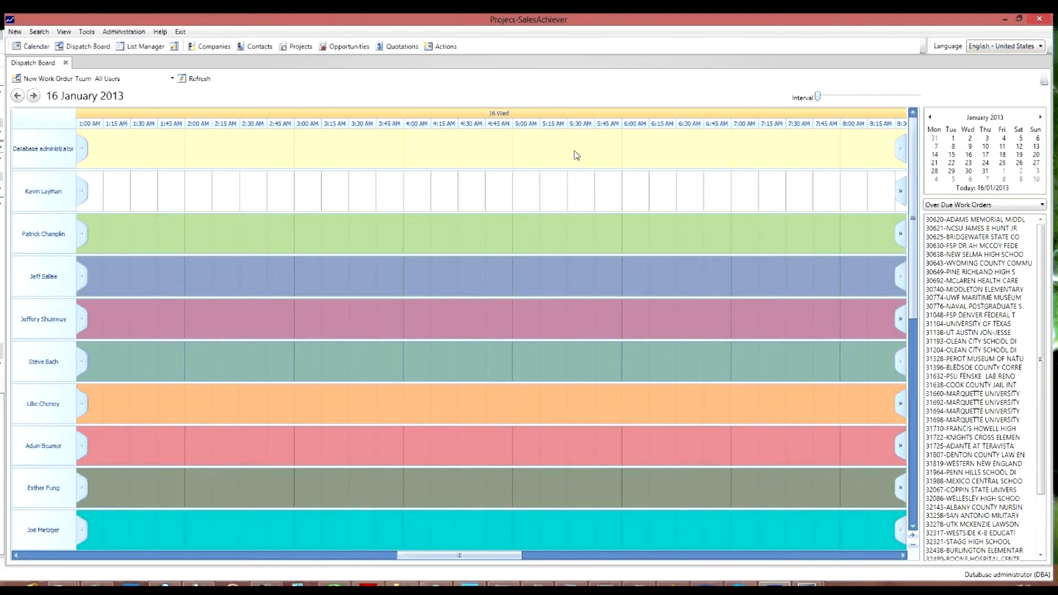
left_click(548, 556)
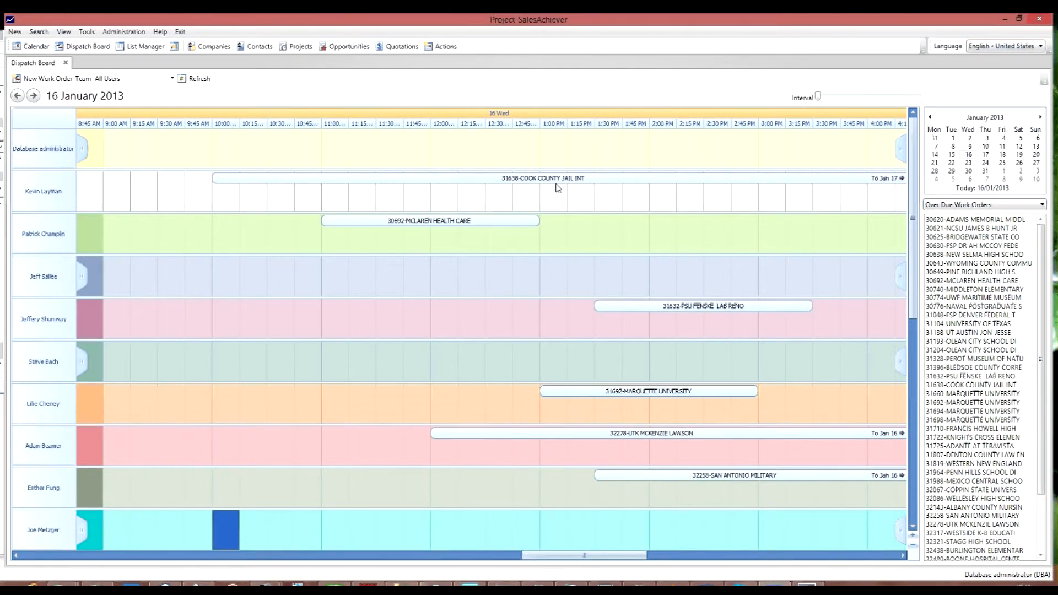
left_click(839, 97)
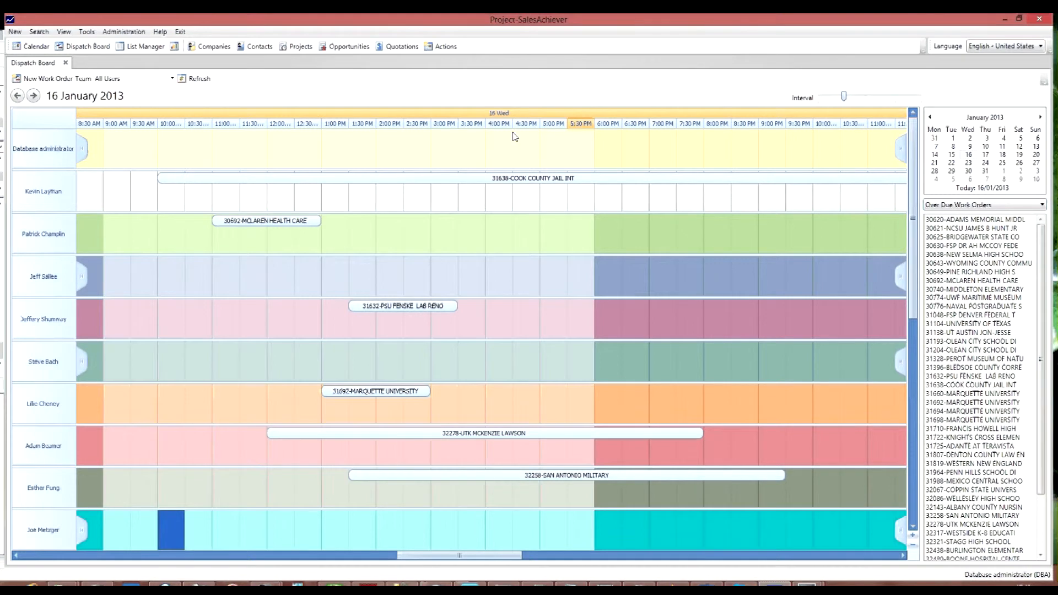
left_click(862, 99)
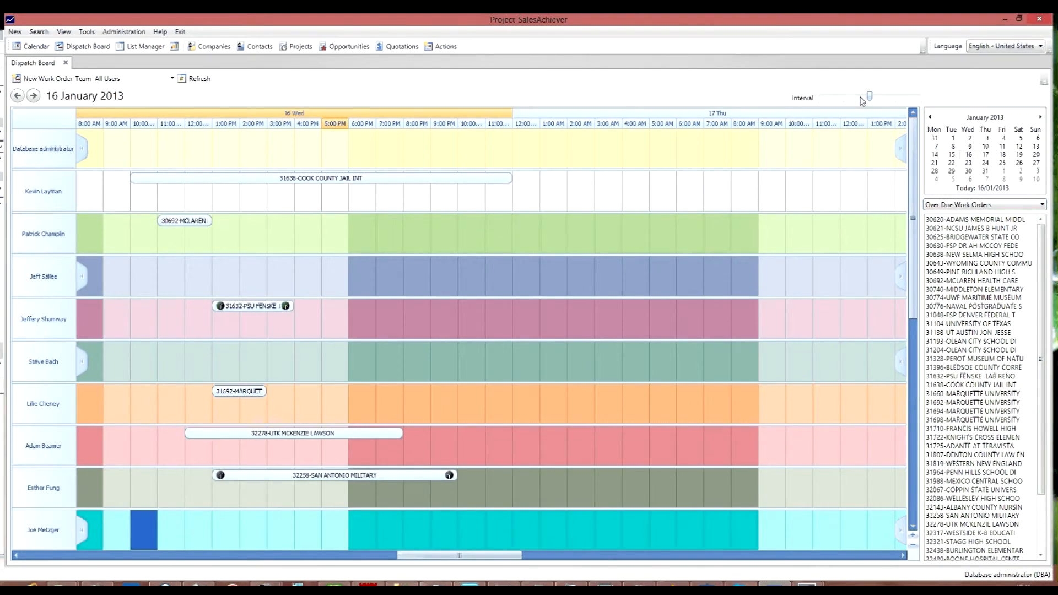
left_click(891, 101)
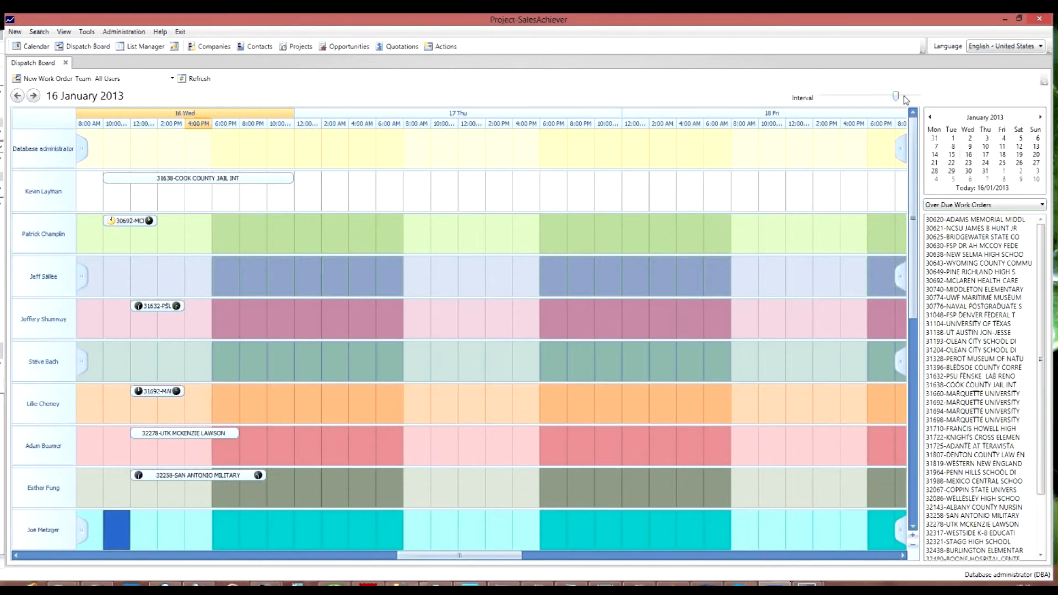
left_click(905, 100)
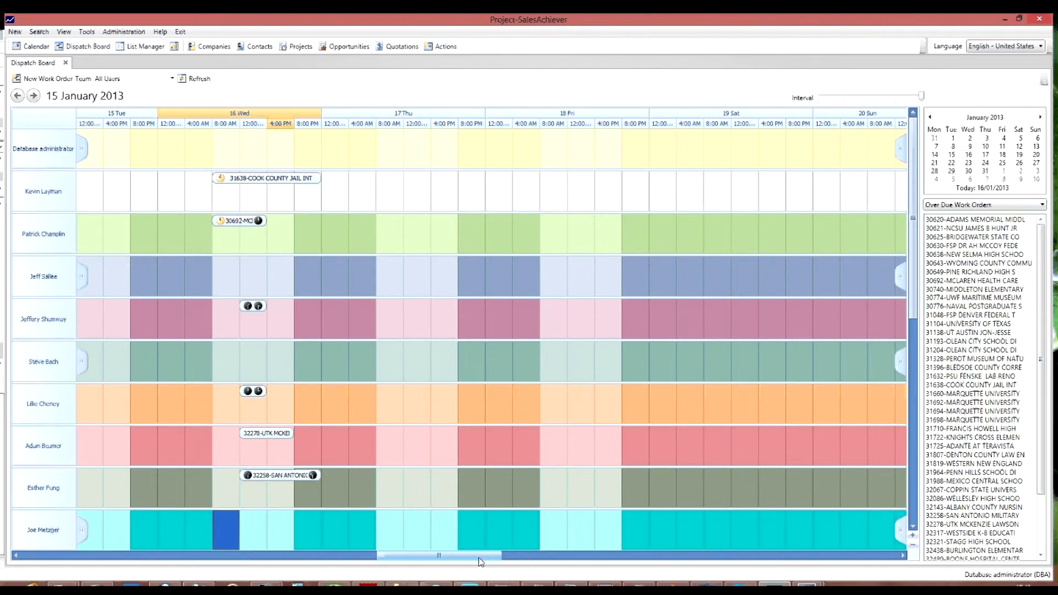
Step: Increase the number of resource rows shown at once on the dispatch board to 17
left_click(913, 535)
left_click(913, 535)
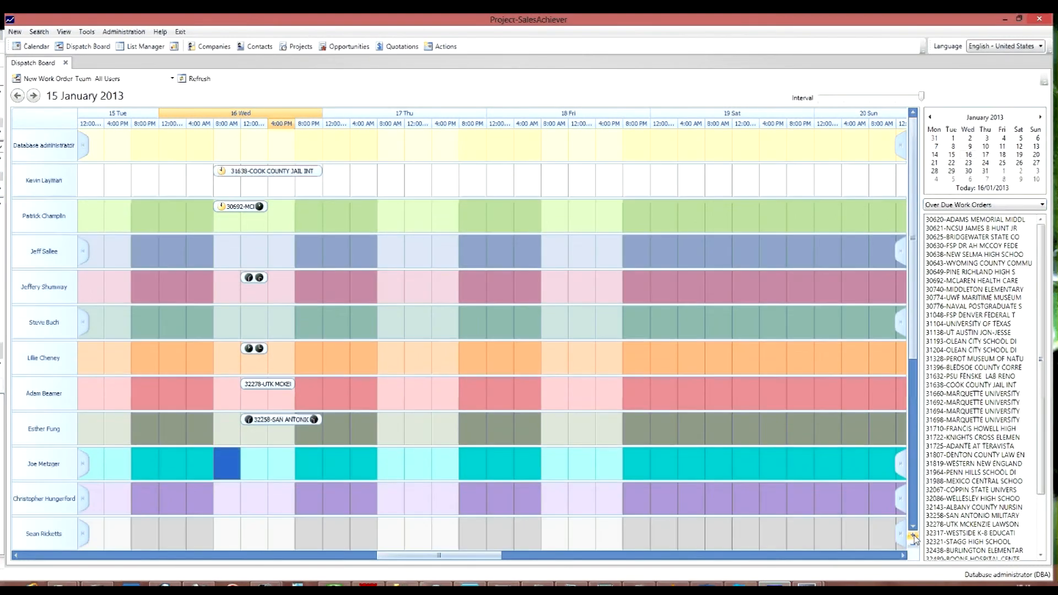
left_click(913, 536)
left_click(913, 535)
left_click(913, 535)
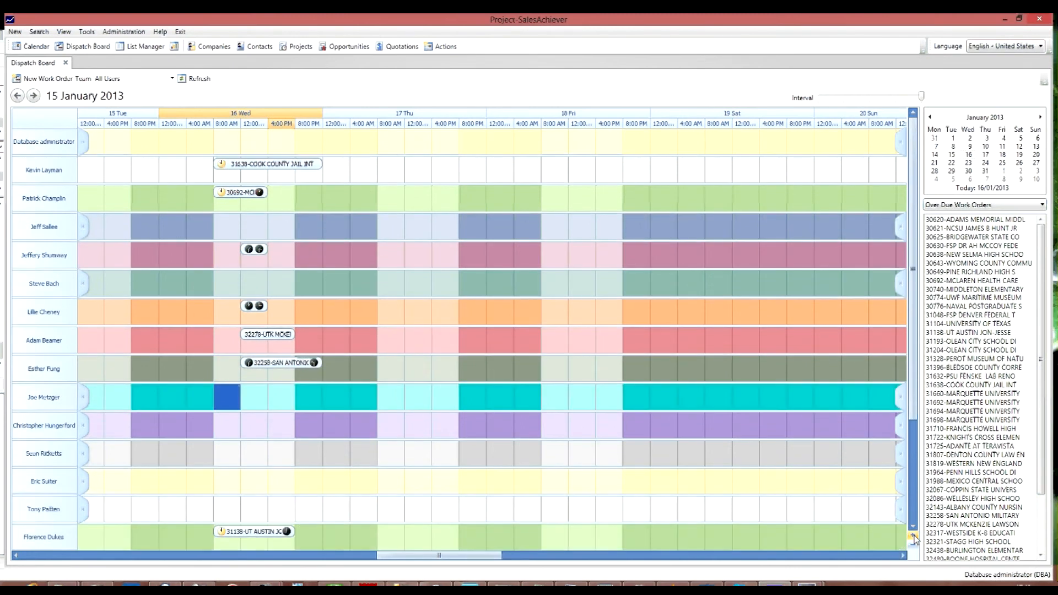
left_click(913, 536)
left_click(913, 536)
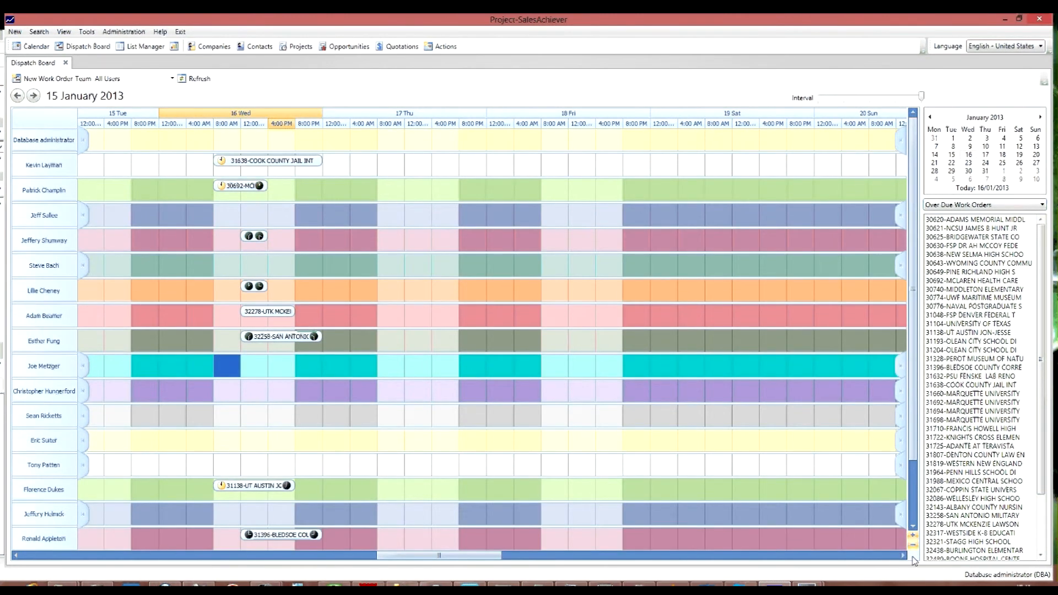
Step: Reduce the number of resource rows shown at once on the dispatch board to five
left_click(913, 548)
left_click(913, 548)
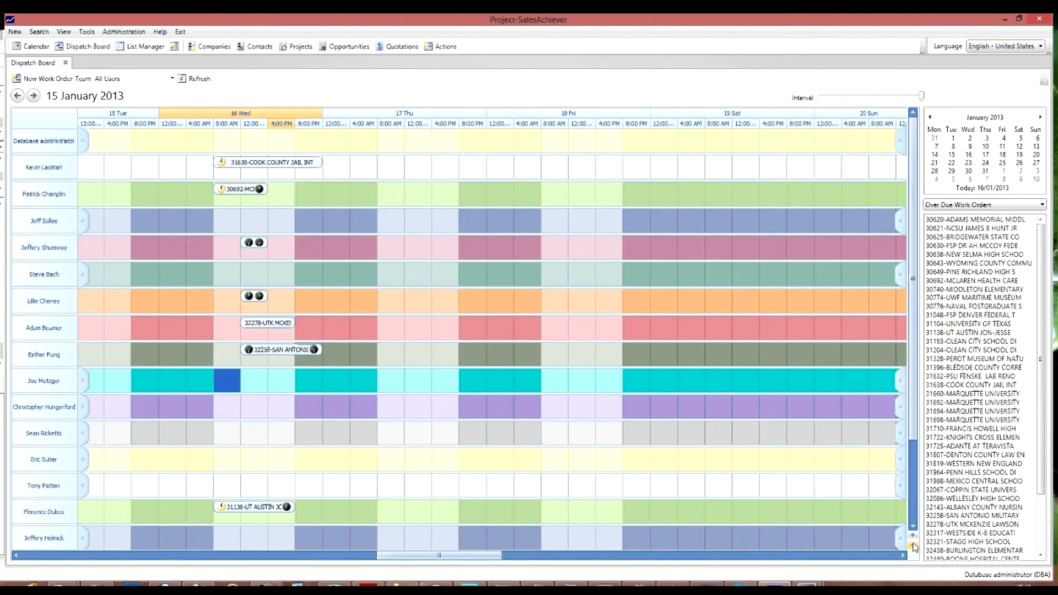
left_click(913, 547)
left_click(913, 547)
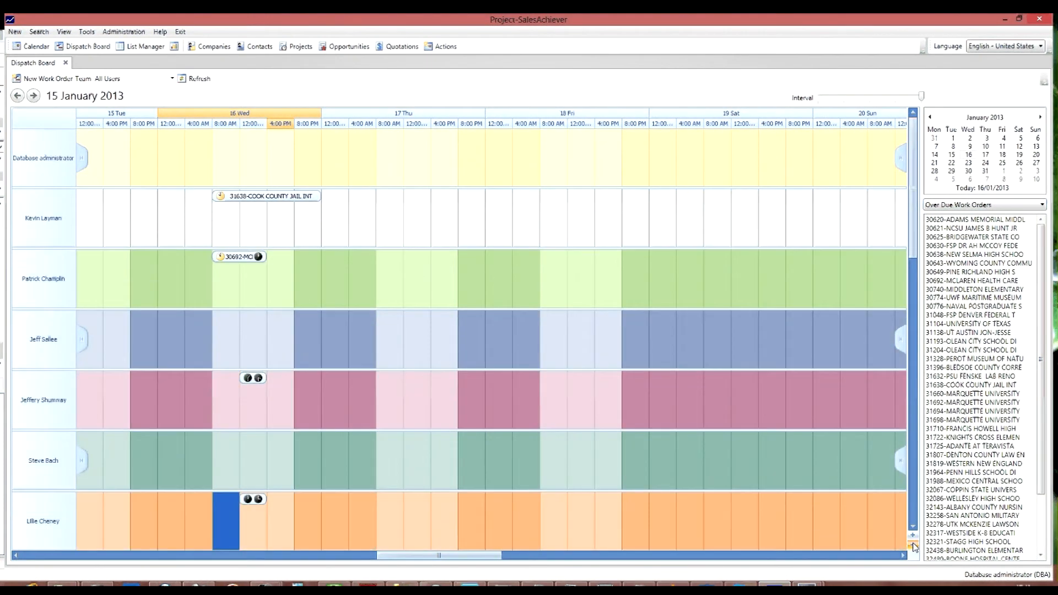
left_click(912, 547)
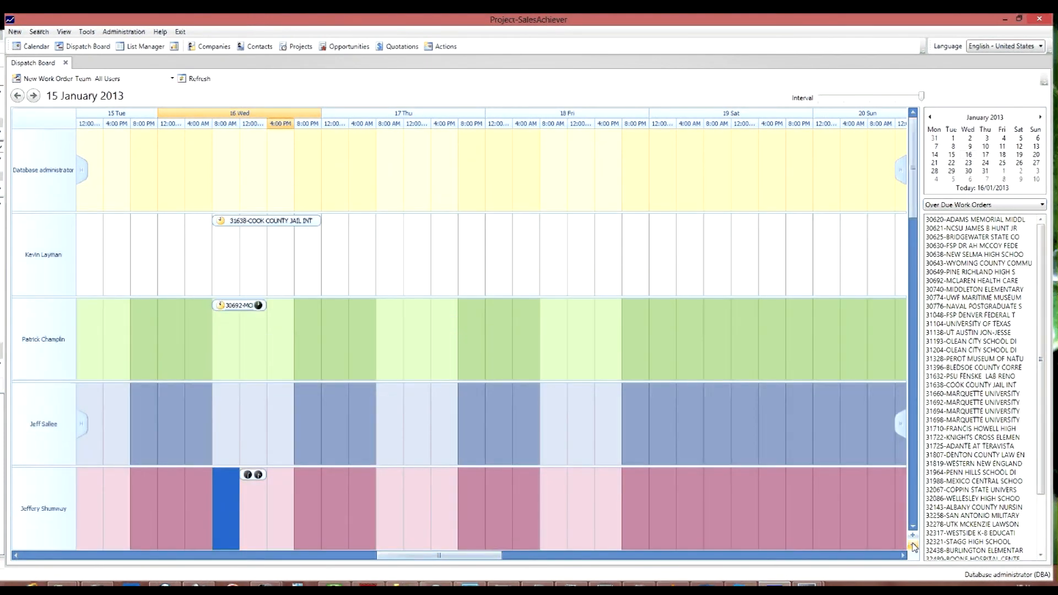